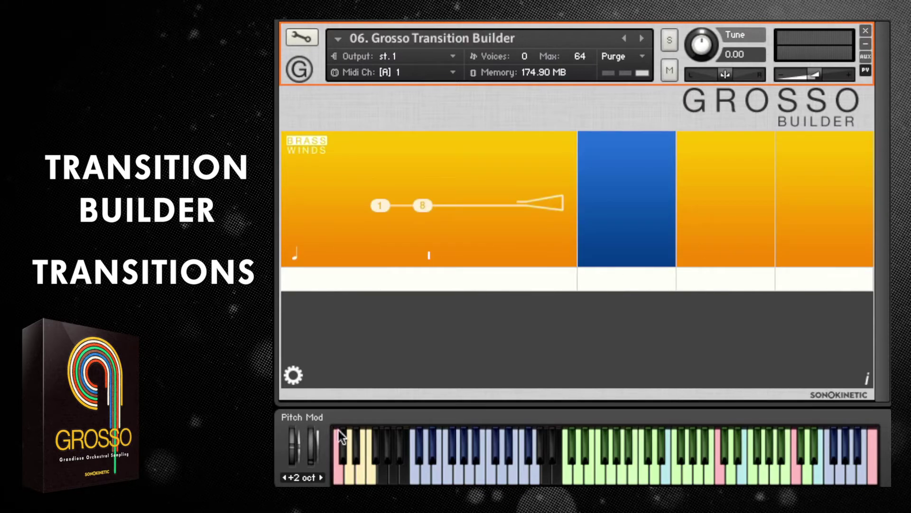
# Step: Switch slots by keyswitch and toggle the first slot to Winds and back to Brass
pyautogui.click(349, 462)
pyautogui.click(358, 470)
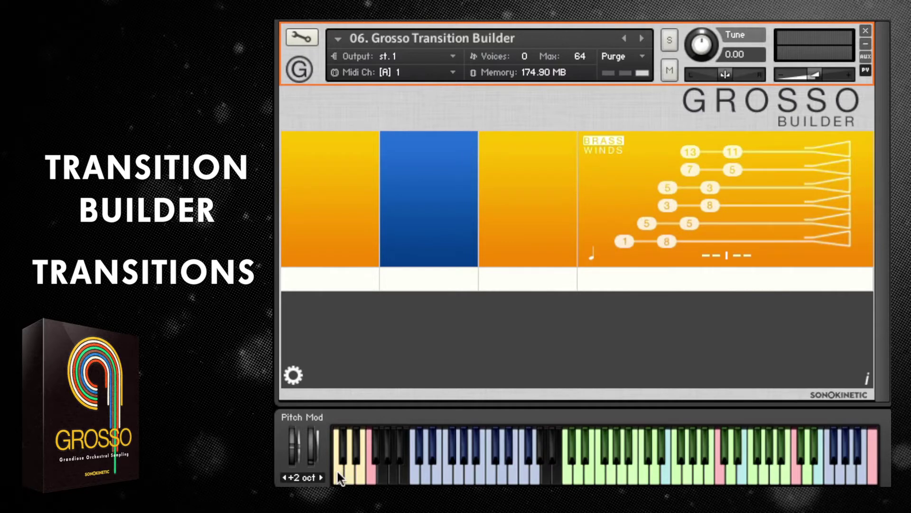
pyautogui.click(338, 471)
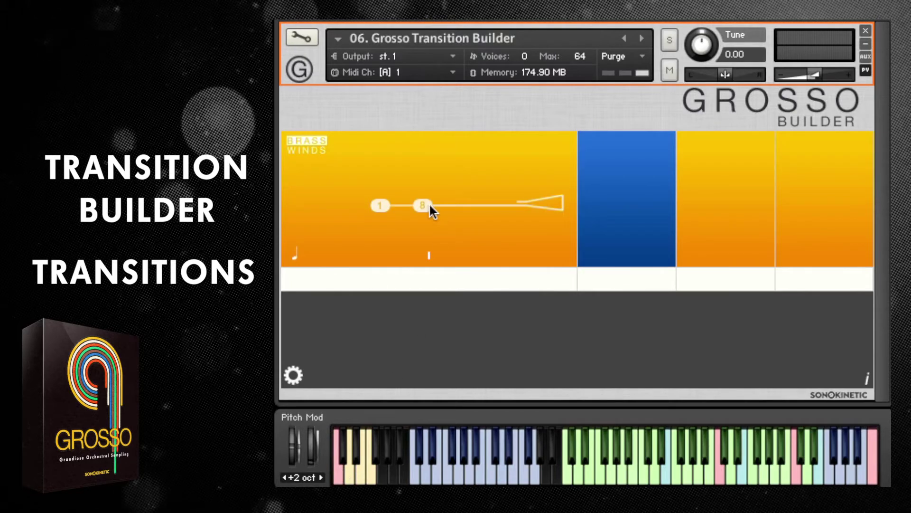
pyautogui.click(311, 141)
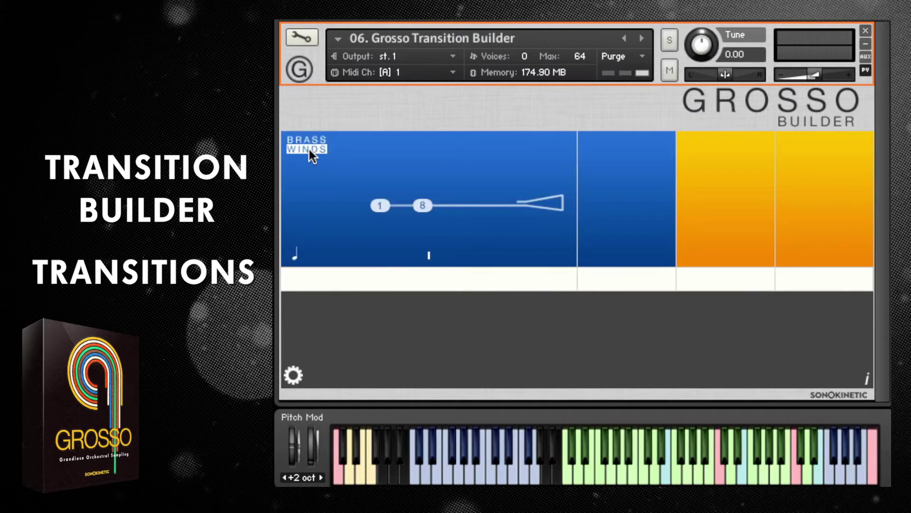
pyautogui.click(309, 140)
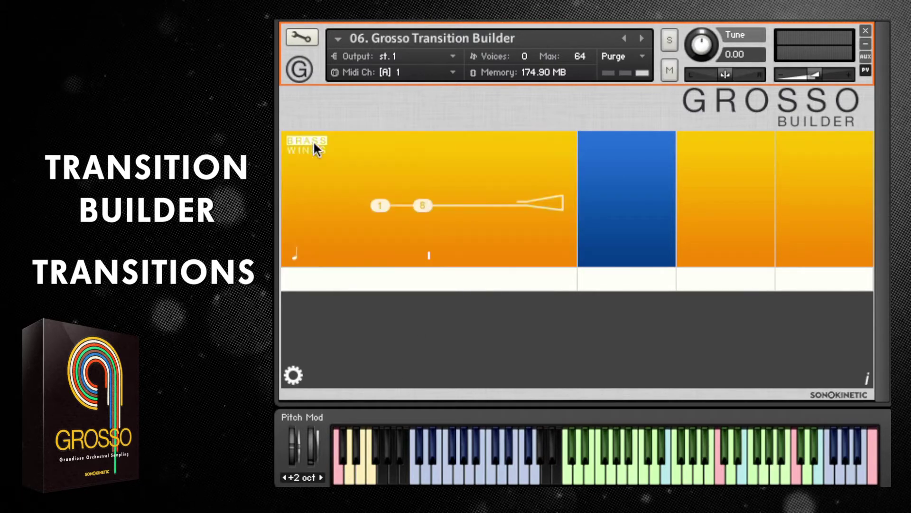
# Step: Try the six-line and four-line transition shapes and step to another voicing variation
pyautogui.click(430, 205)
pyautogui.click(741, 318)
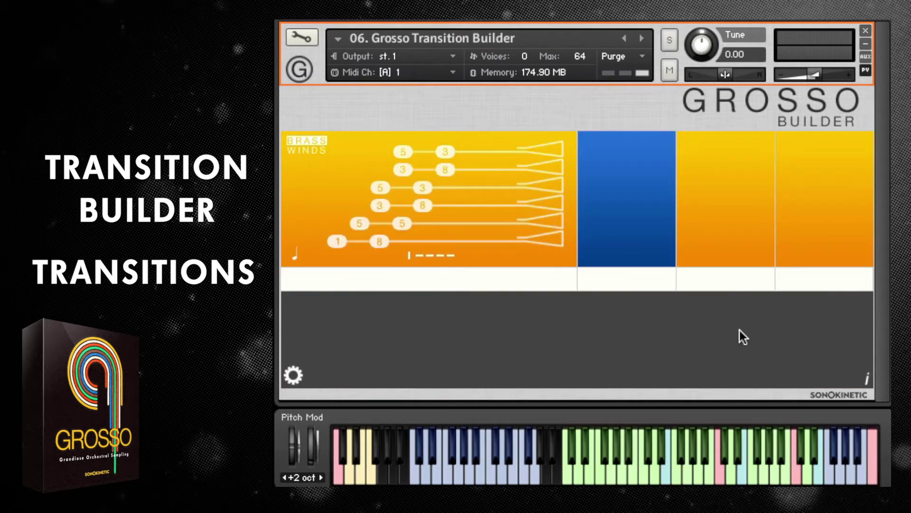
pyautogui.click(484, 198)
pyautogui.click(602, 255)
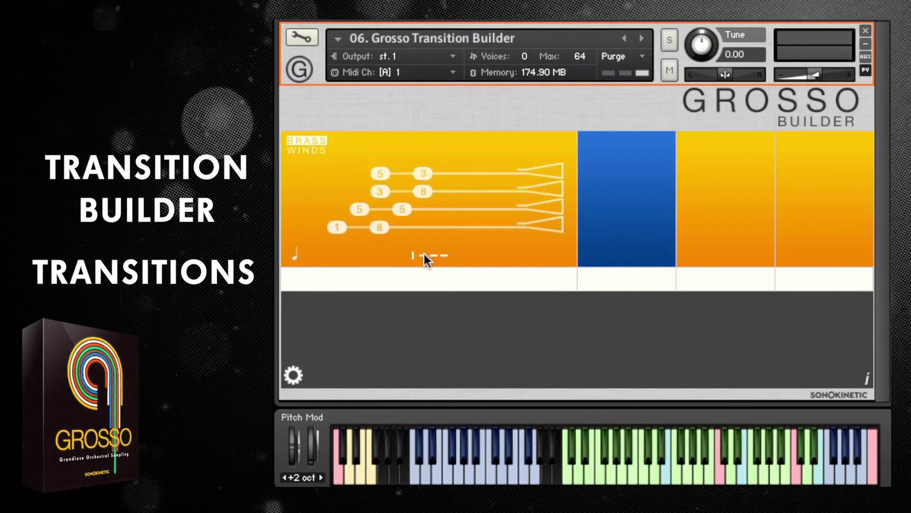
pyautogui.click(441, 255)
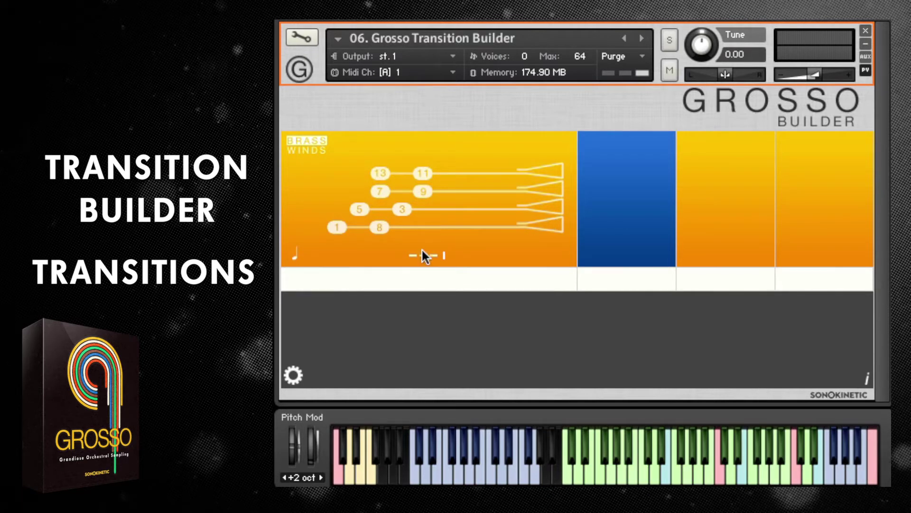
# Step: Try the single 1–8 shape, then load the six-line shape and shift its voicing one step
pyautogui.click(411, 214)
pyautogui.click(397, 167)
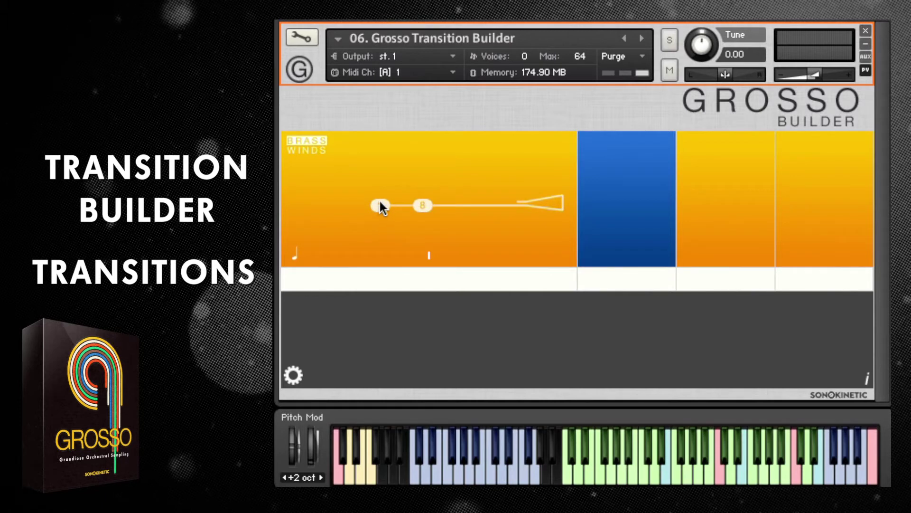
pyautogui.click(428, 204)
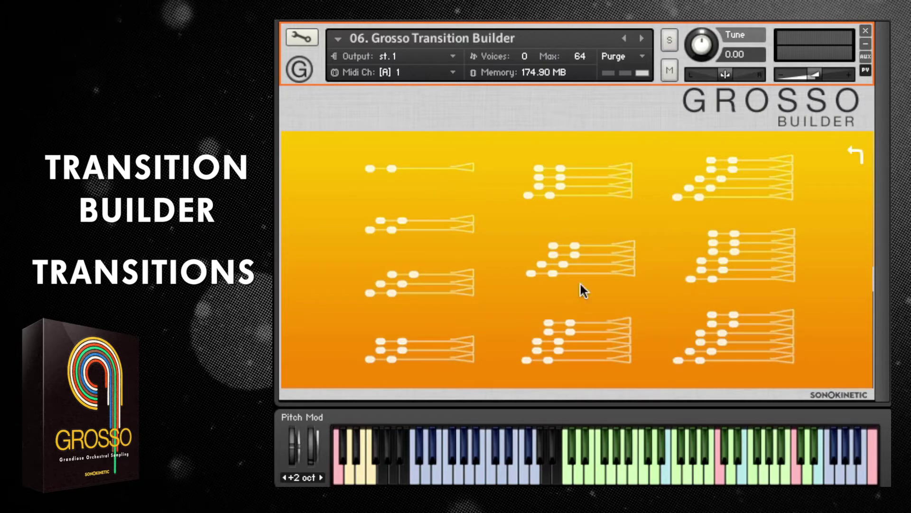
pyautogui.click(742, 325)
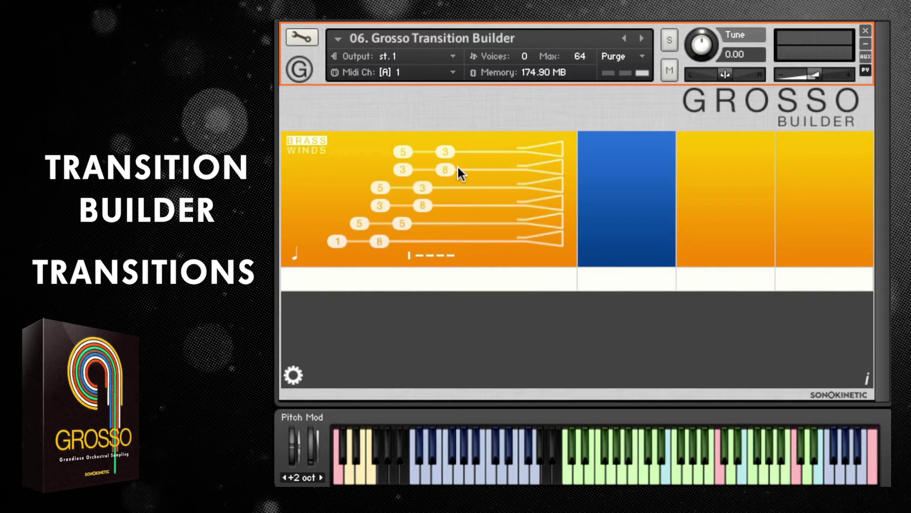
pyautogui.moveTo(429, 256)
pyautogui.mouseDown()
pyautogui.moveTo(450, 256)
pyautogui.moveTo(418, 252)
pyautogui.mouseUp()
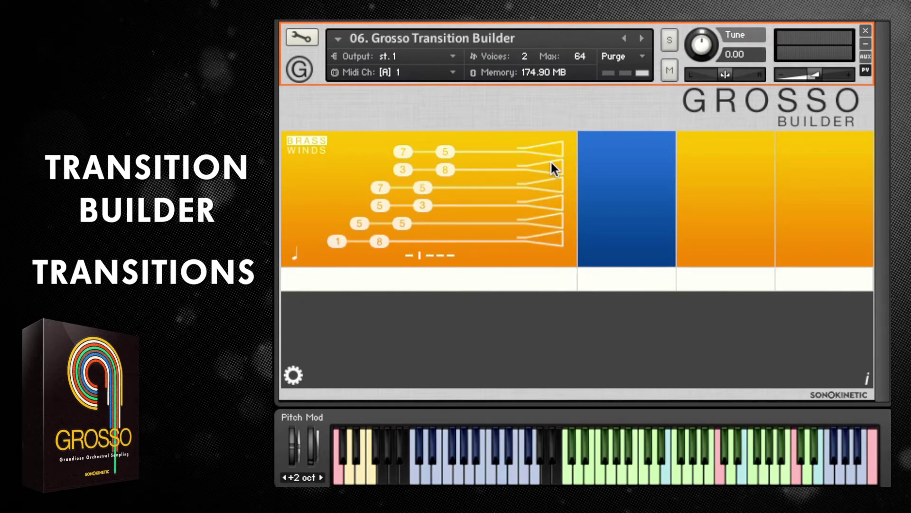
# Step: Switch the slot to Winds, pick the voicing topped by 13–11, and use a dotted note length
pyautogui.click(314, 150)
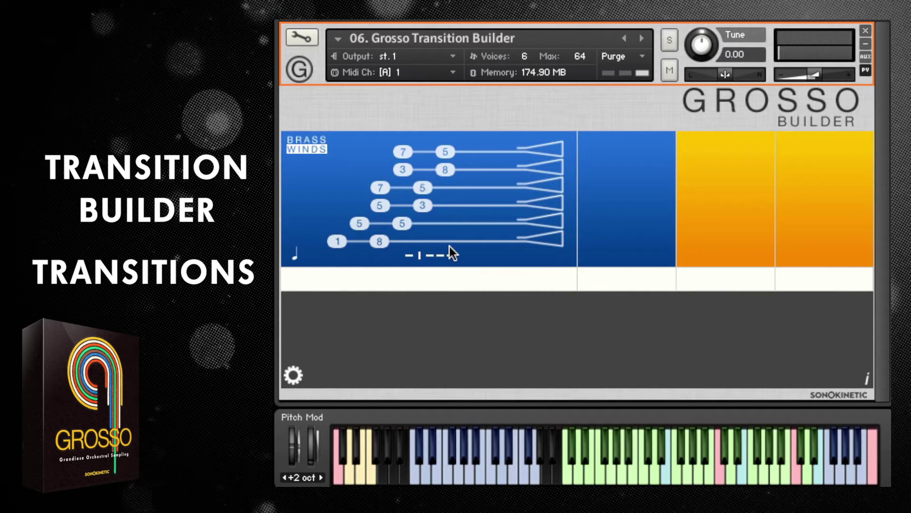
pyautogui.click(410, 255)
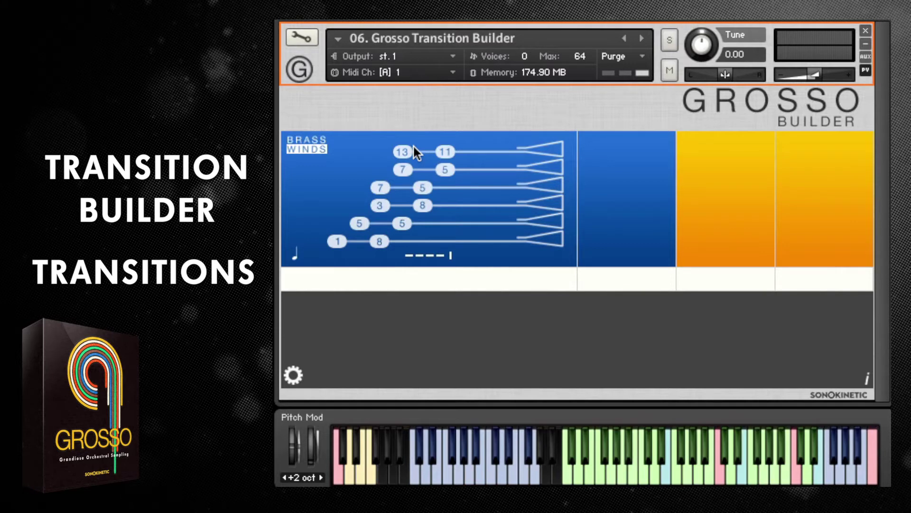
pyautogui.click(295, 258)
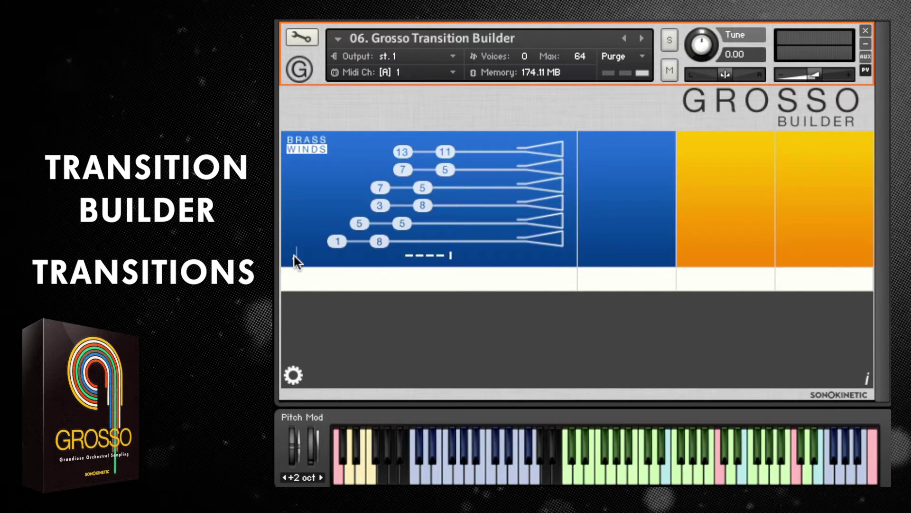
# Step: Set an eighth-note transition length, audition it, then return the first slot to Brass
pyautogui.click(295, 256)
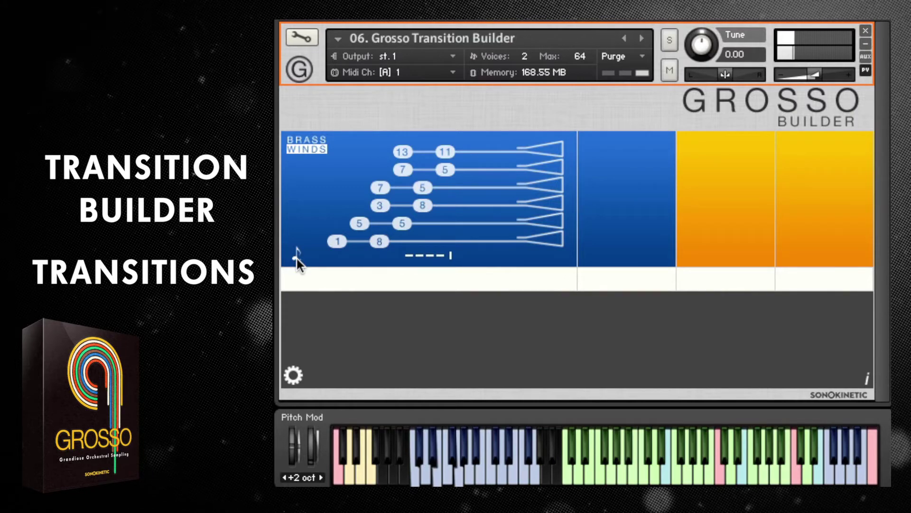
pyautogui.click(298, 258)
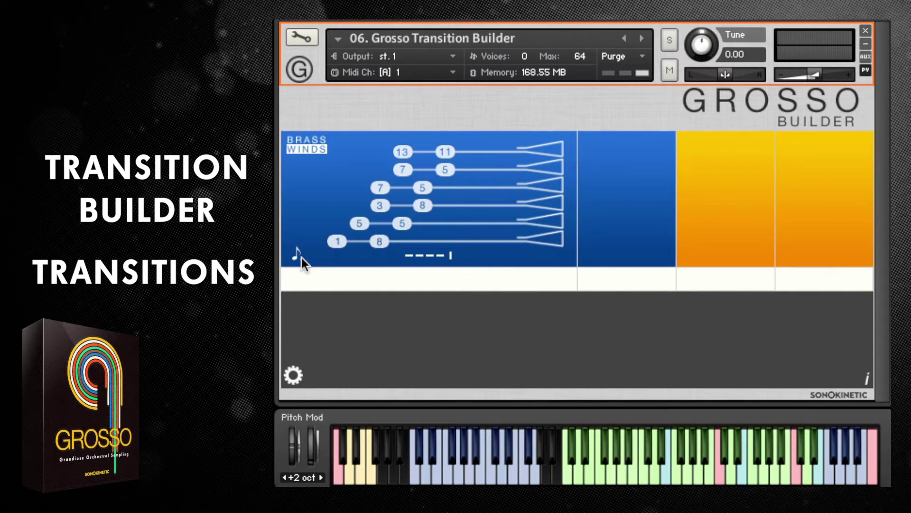
pyautogui.click(312, 139)
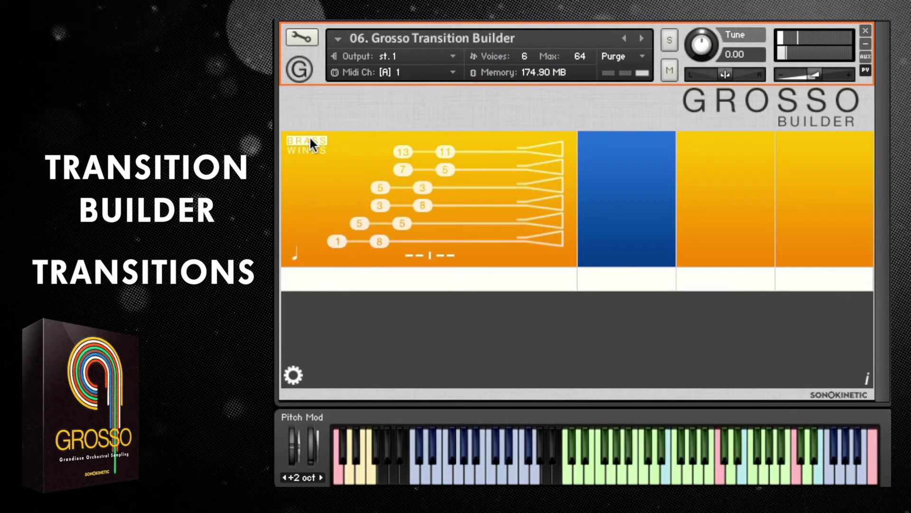
# Step: Try four-line and two-line patterns, then load the four-line 7–5, 5–3, 3–8, 1–8 shape
pyautogui.click(428, 193)
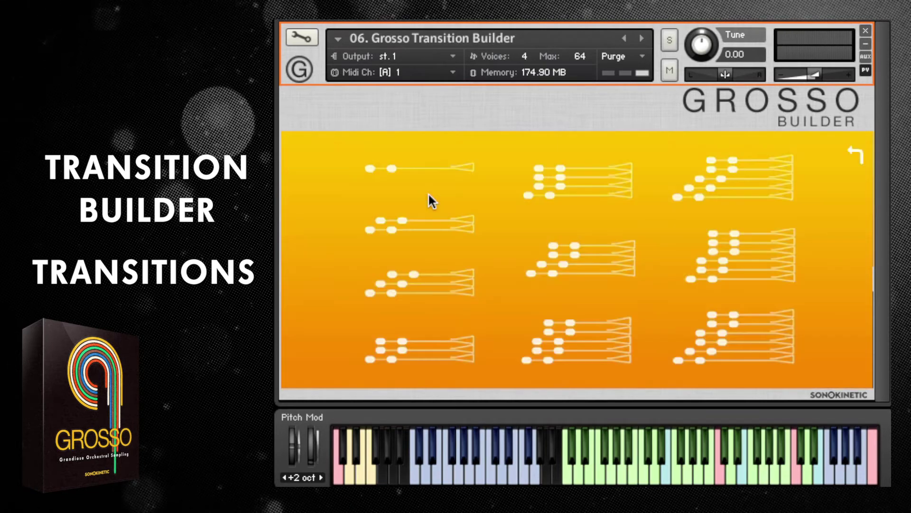
pyautogui.click(576, 176)
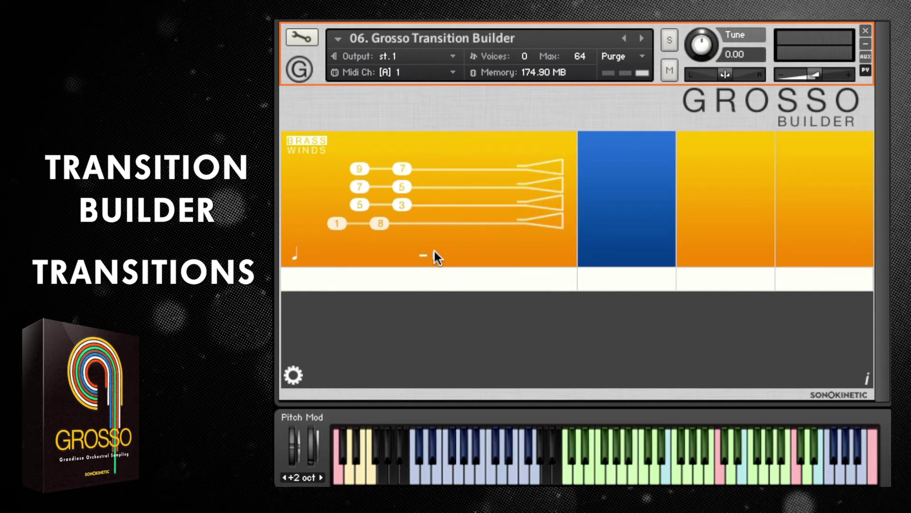
pyautogui.click(438, 188)
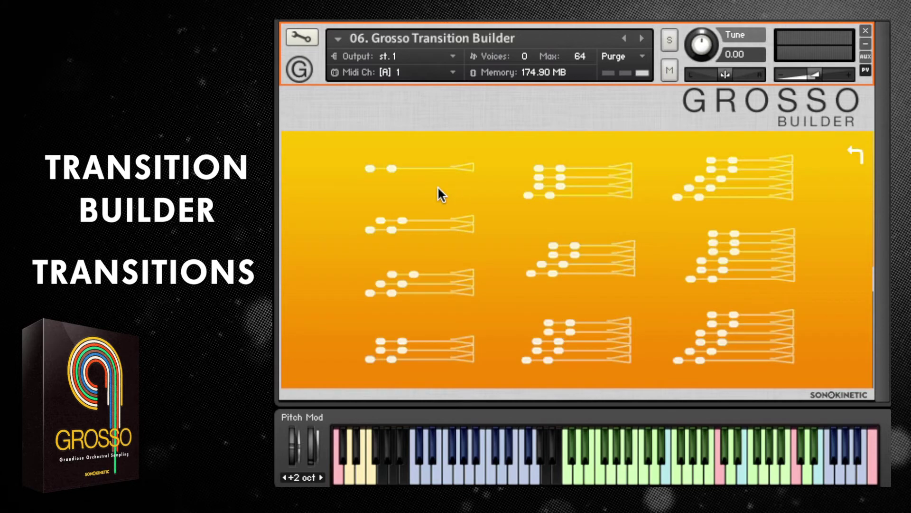
pyautogui.click(438, 219)
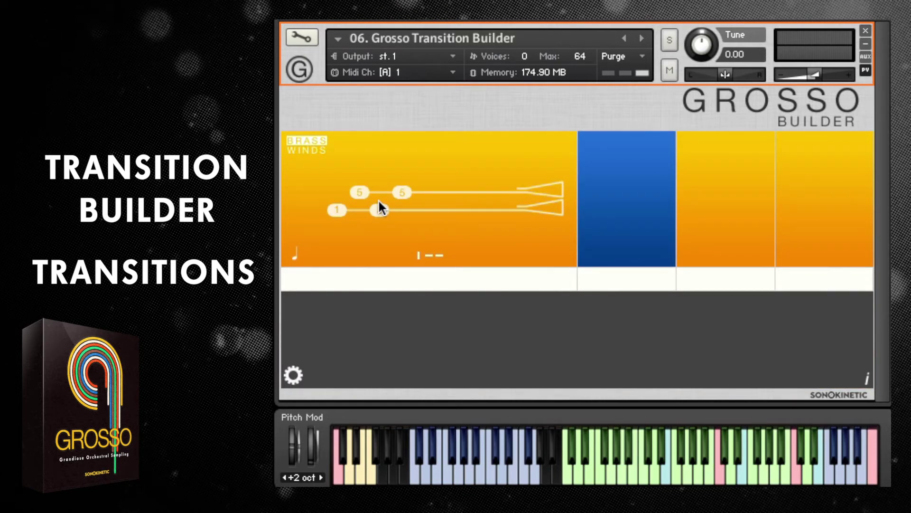
pyautogui.click(378, 201)
pyautogui.click(565, 193)
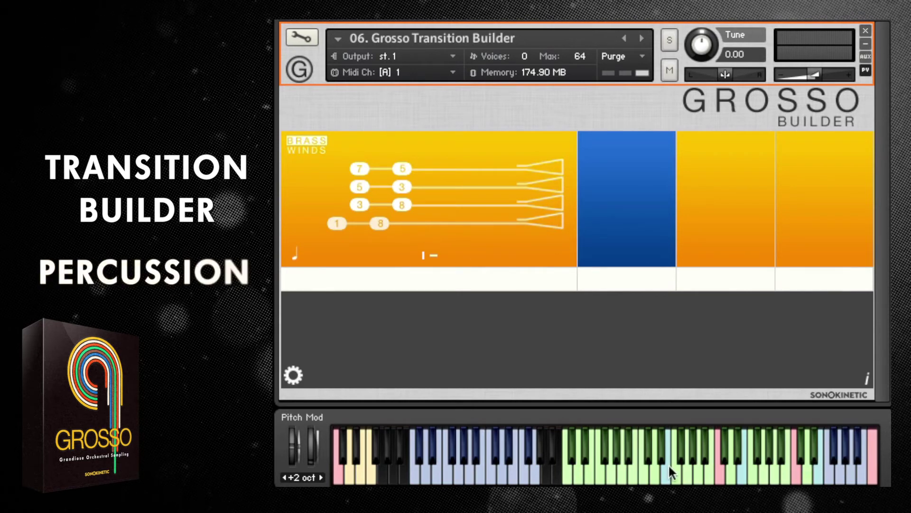
# Step: Play a keyboard note to hear the percussion, then show the control help overlay
pyautogui.click(623, 471)
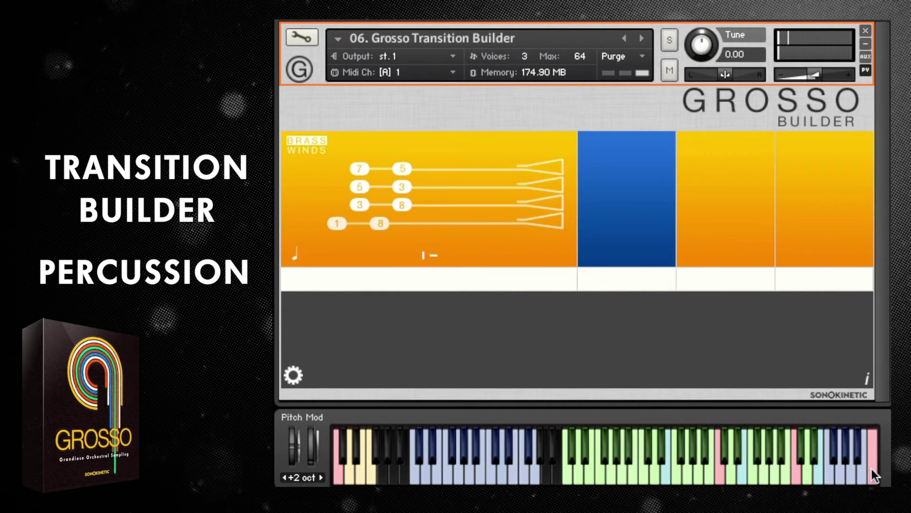
pyautogui.click(868, 381)
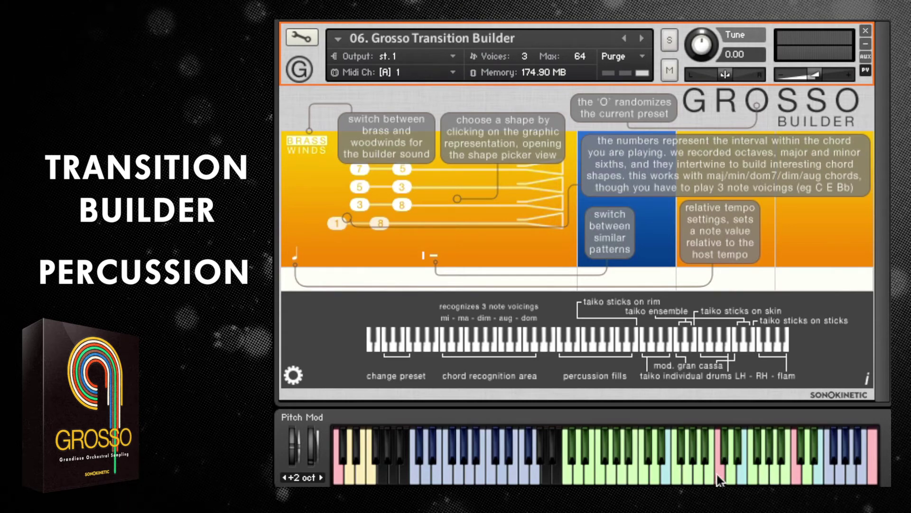
pyautogui.click(725, 452)
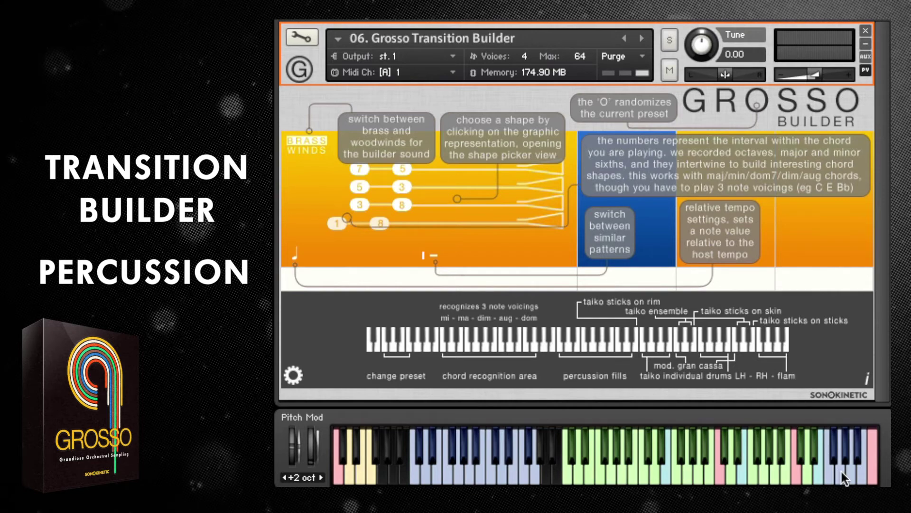
pyautogui.click(860, 469)
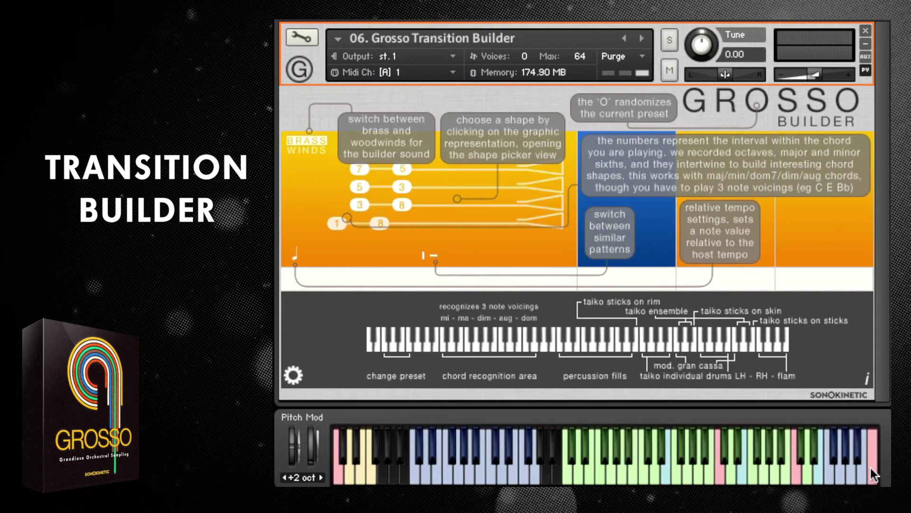
# Step: Close help, open the options, and drag the percussion pan back to centre
pyautogui.click(867, 378)
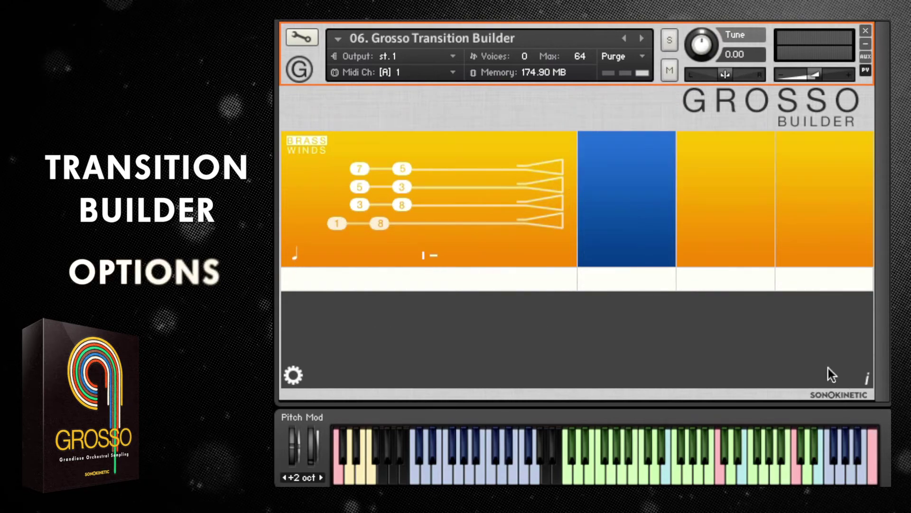
pyautogui.click(294, 376)
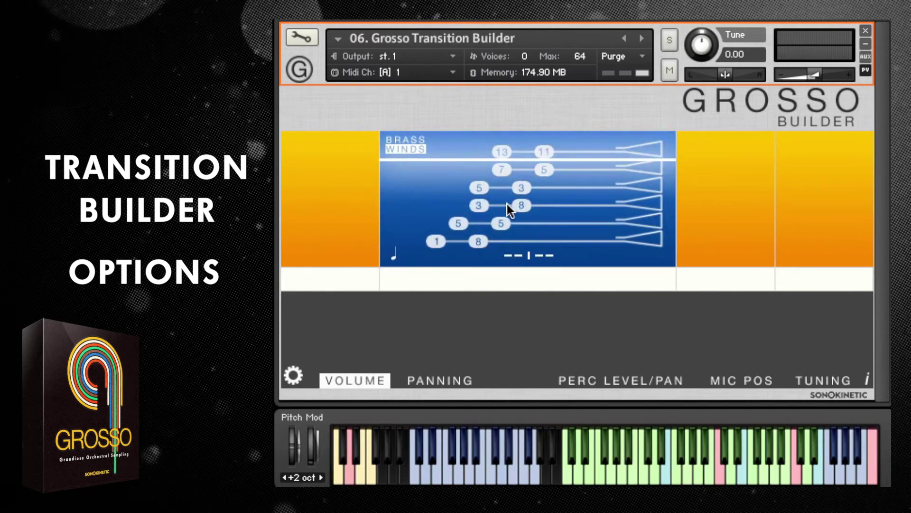
pyautogui.click(457, 382)
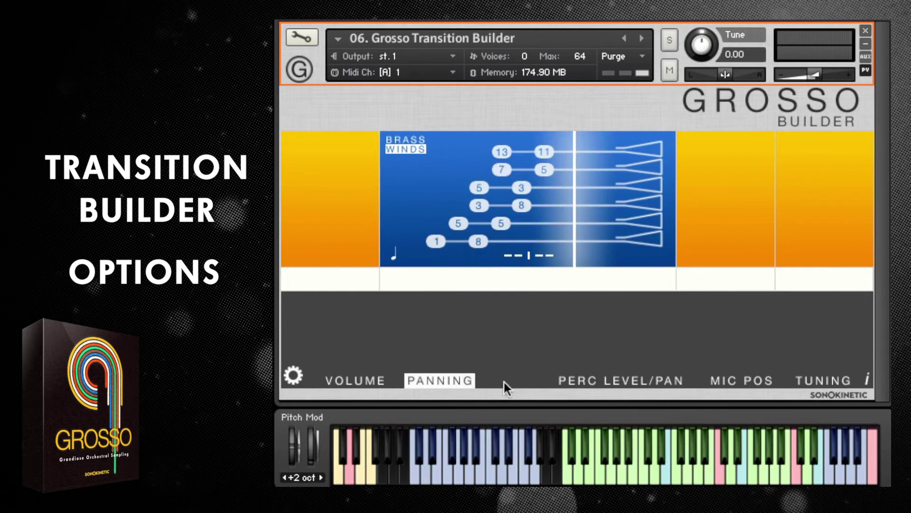
pyautogui.click(595, 381)
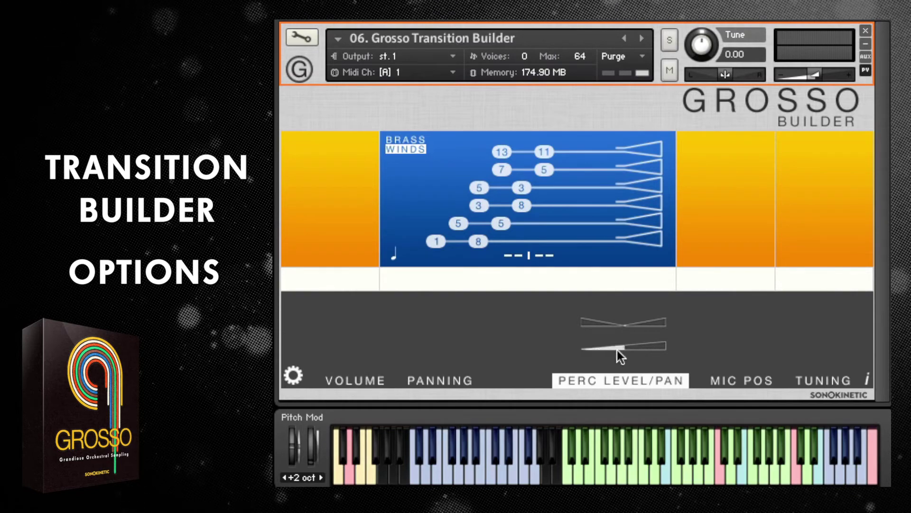
pyautogui.moveTo(655, 322); pyautogui.dragTo(624, 323)
# Step: Try CLOSE, DECCA and WIDE mic positions, settle on FAR, and show the tuning references
pyautogui.click(728, 379)
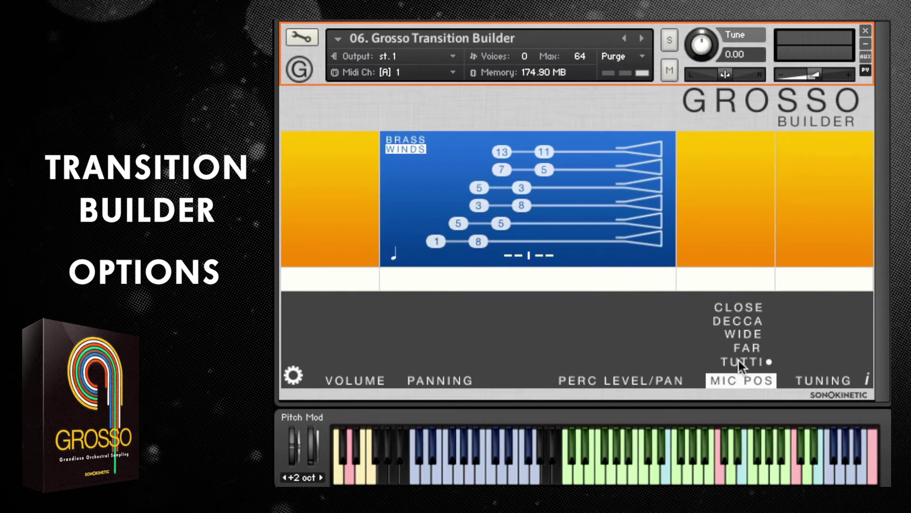
pyautogui.click(746, 309)
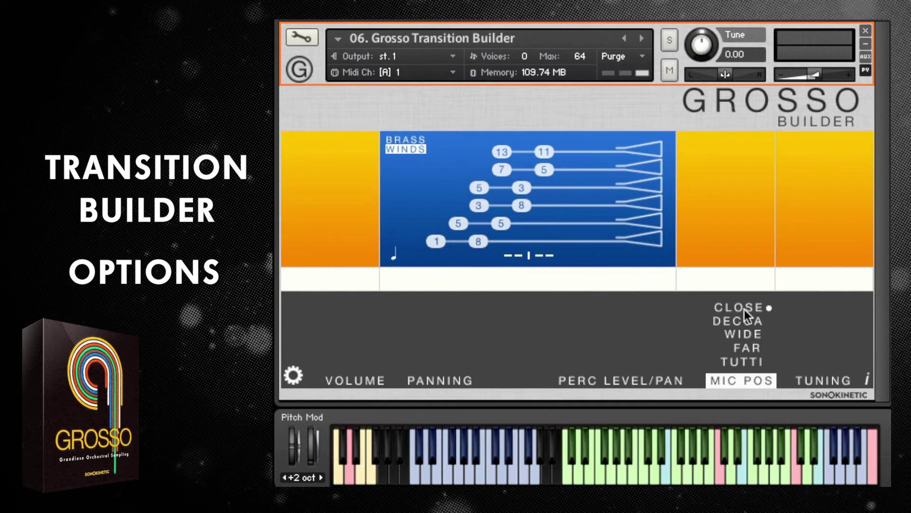
pyautogui.click(746, 321)
pyautogui.click(750, 334)
pyautogui.click(746, 348)
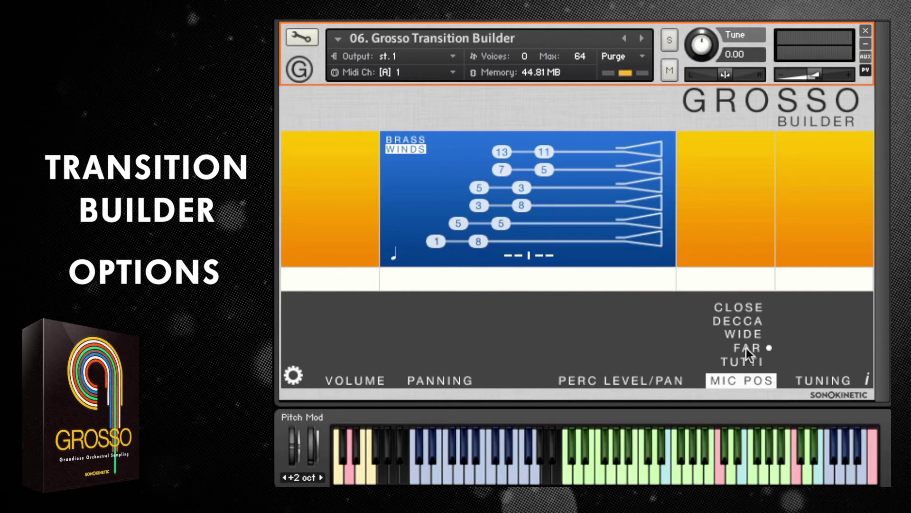
pyautogui.click(813, 379)
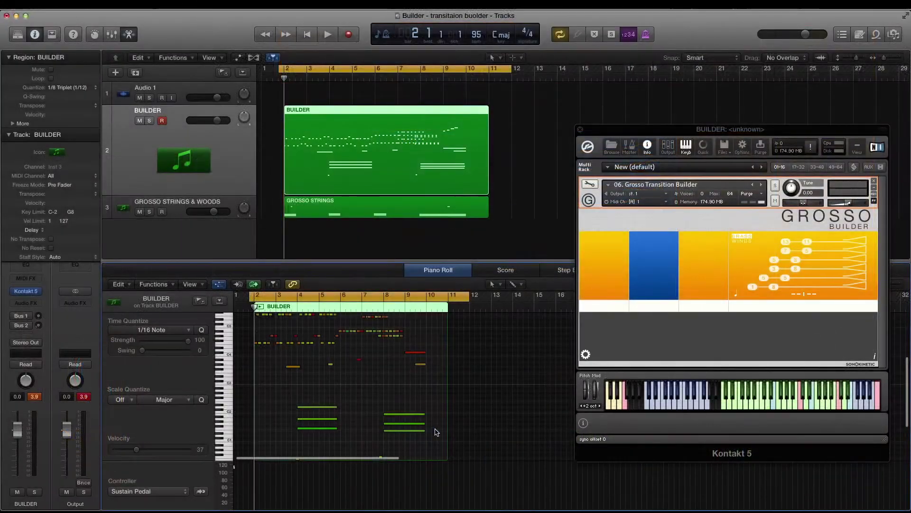
# Step: Enlarge the Piano Roll, select the BUILDER region, play, and lower GROSSO STRINGS & WOODS to -22.5 dB
pyautogui.scroll(5, 434, 430)
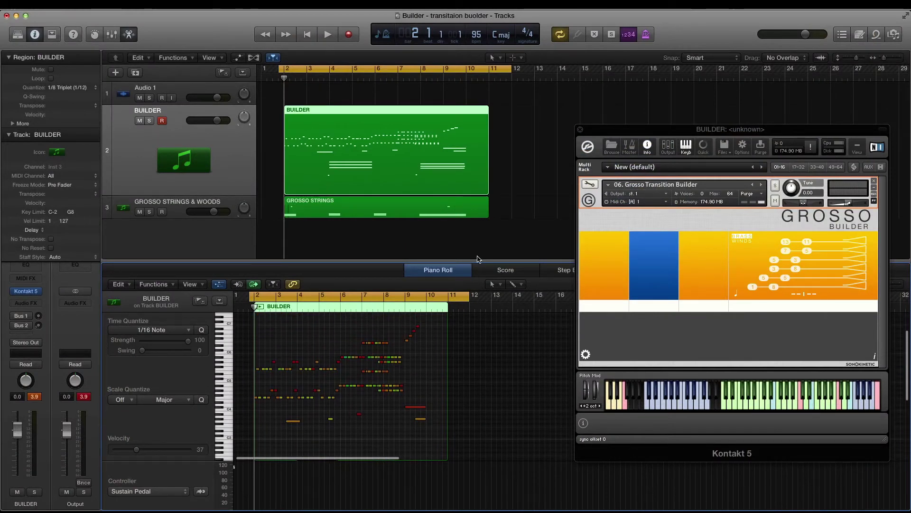
pyautogui.moveTo(471, 261); pyautogui.dragTo(469, 225)
pyautogui.scroll(-1, 417, 329)
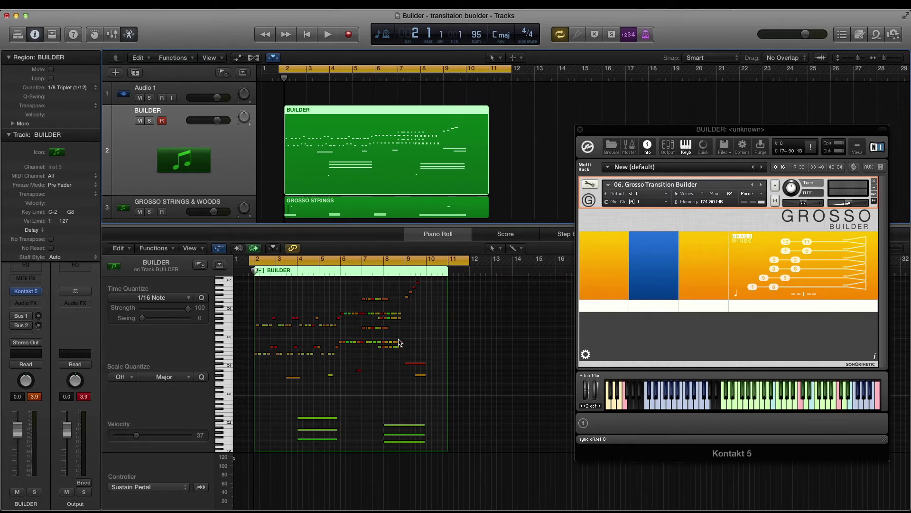
pyautogui.click(331, 207)
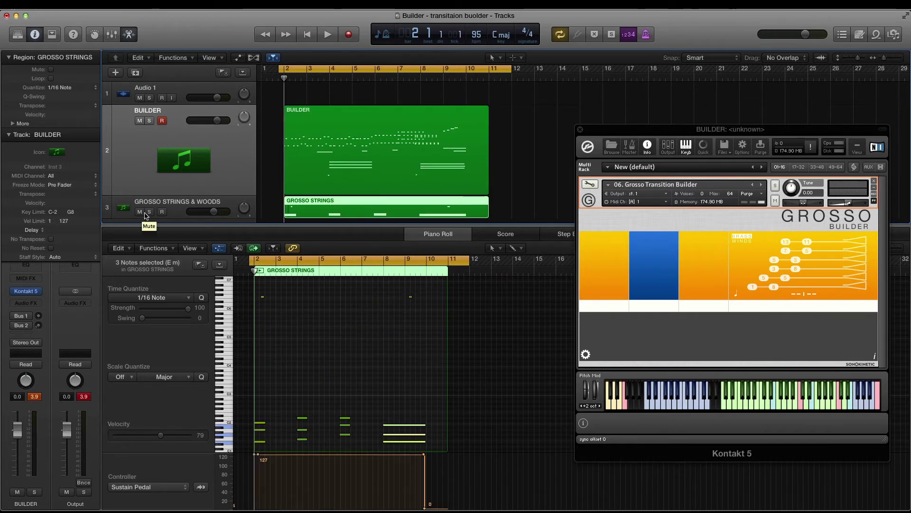
pyautogui.click(161, 189)
pyautogui.press('space')
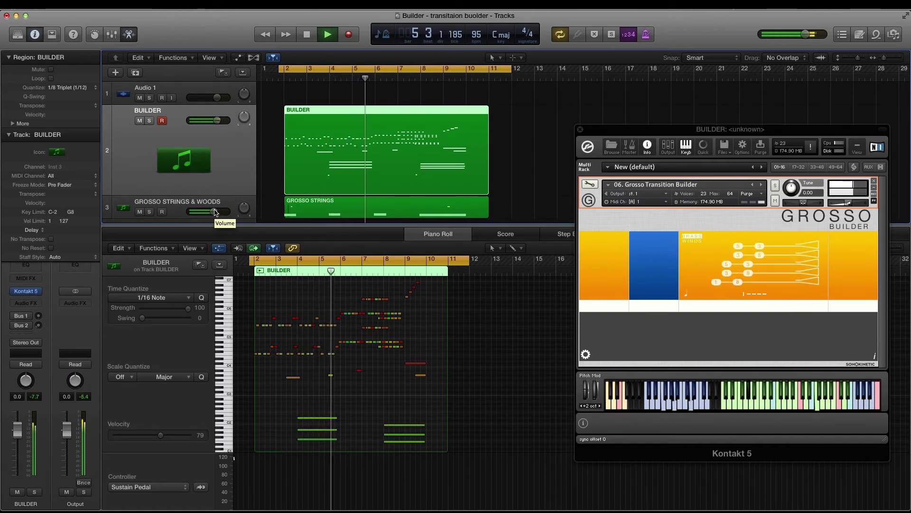
pyautogui.moveTo(213, 213)
pyautogui.mouseDown()
pyautogui.moveTo(194, 212)
pyautogui.moveTo(214, 211)
pyautogui.mouseUp()
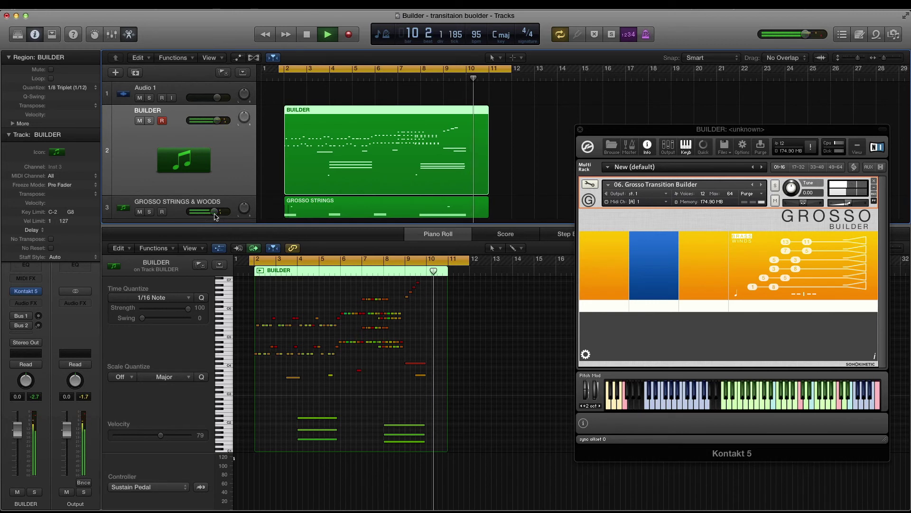